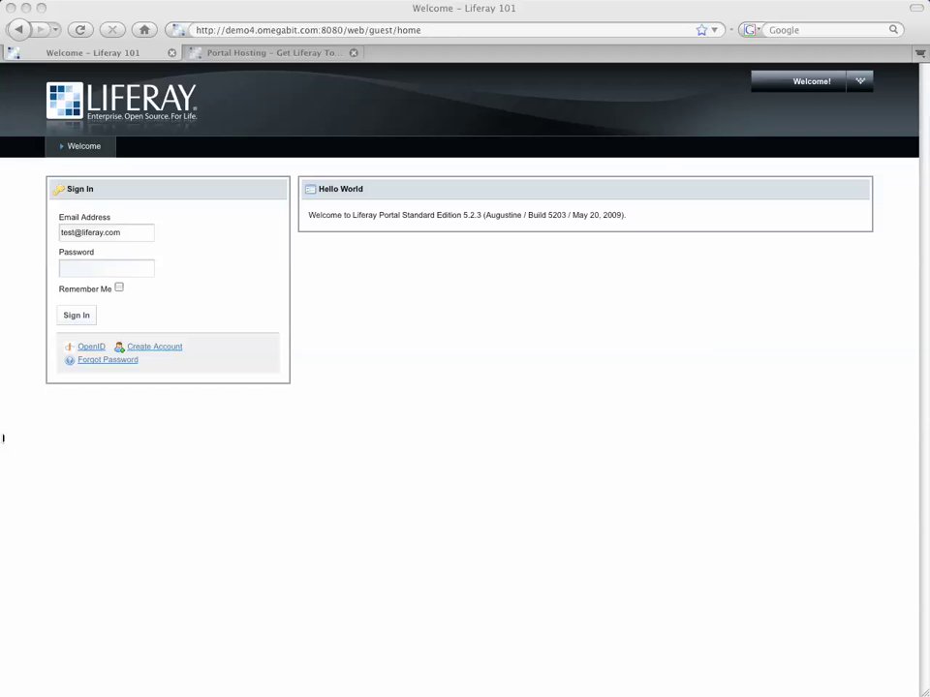
Sign in to the demo4 portal with the saved admin e-mail address and its password.
right_click(141, 231)
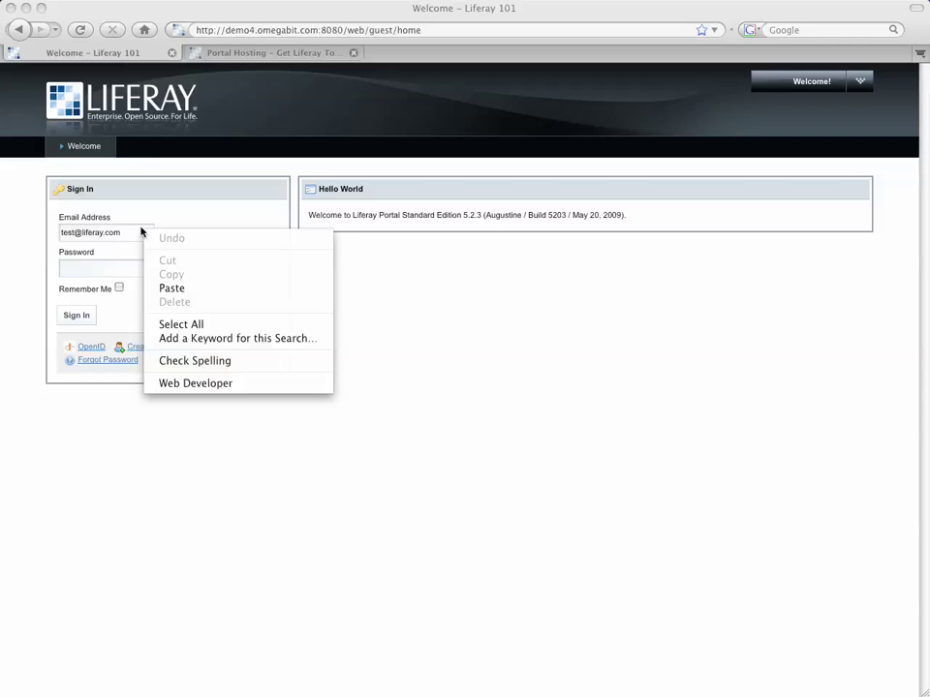
click(114, 233)
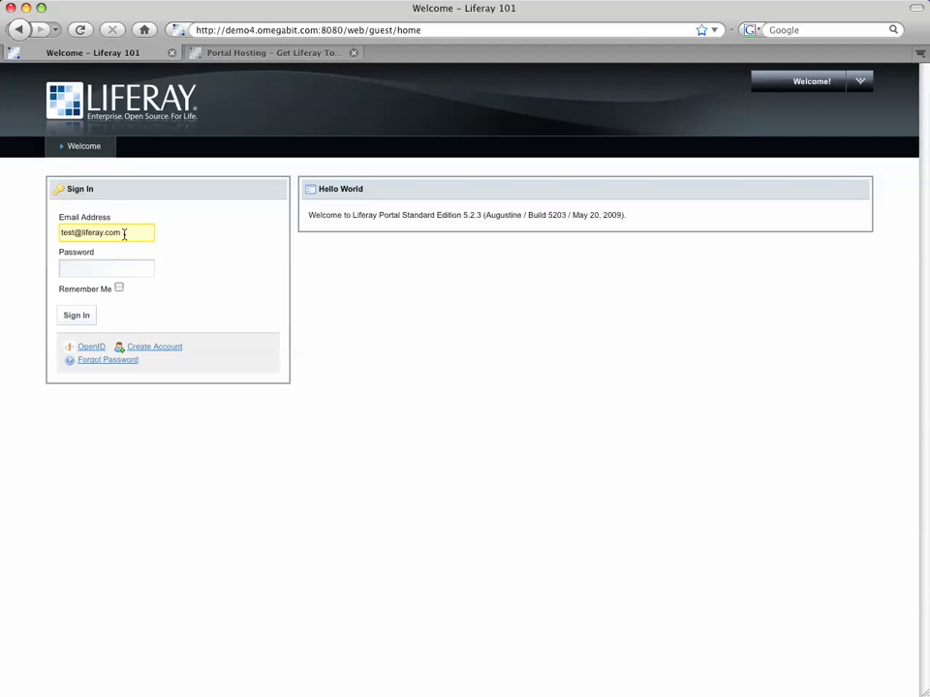
triple_click(57, 232)
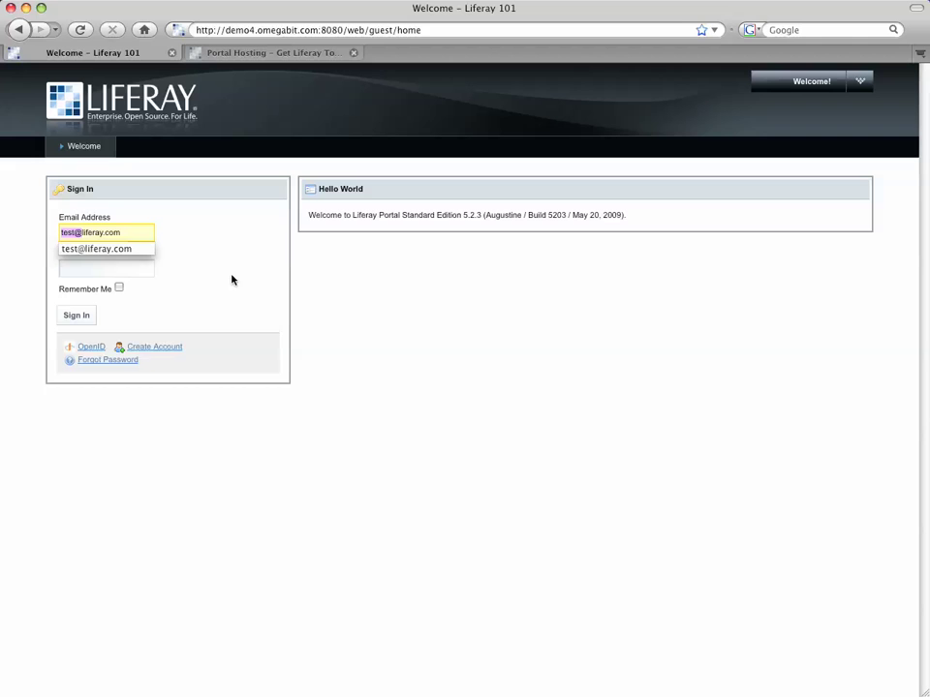
click(59, 236)
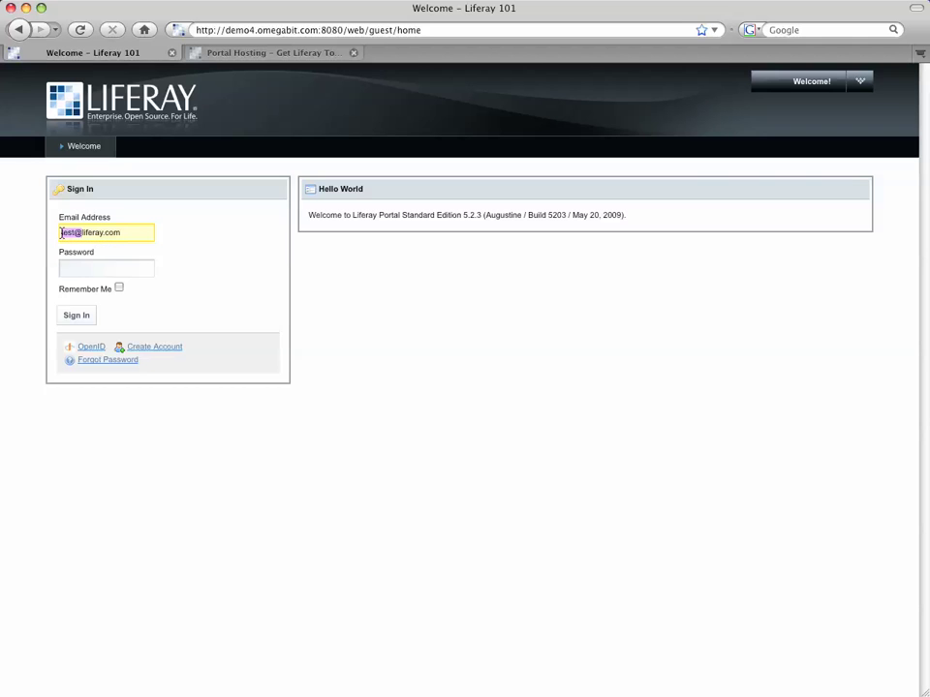
click(123, 233)
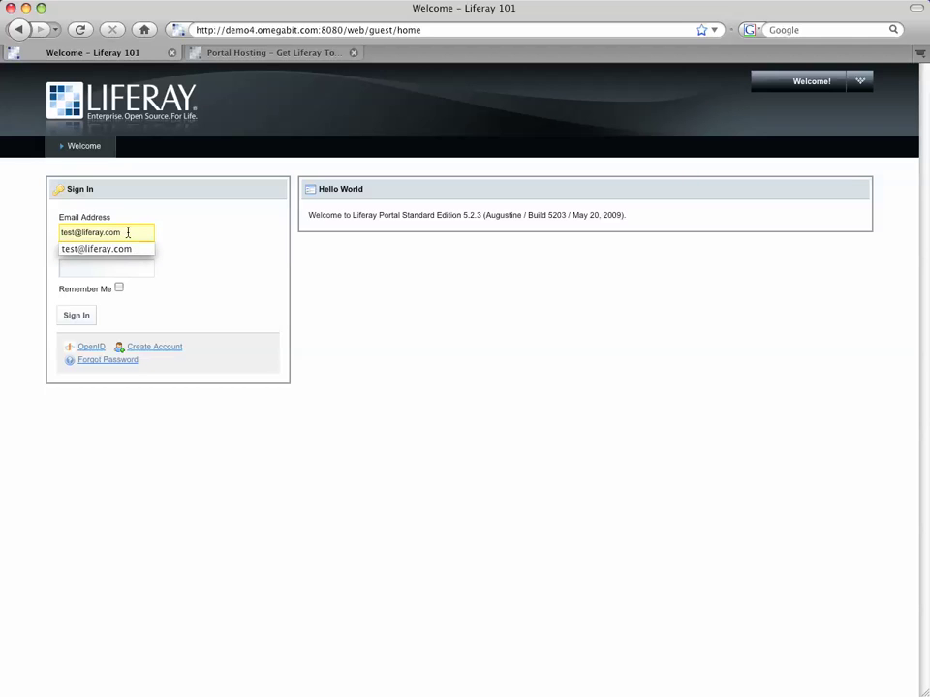
click(122, 269)
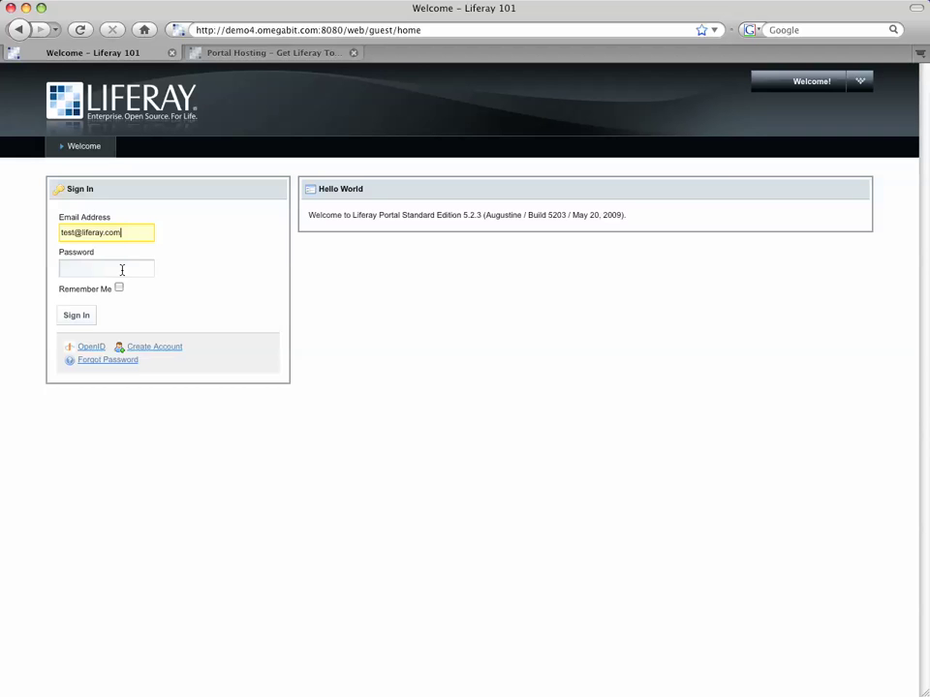
click(122, 270)
click(87, 314)
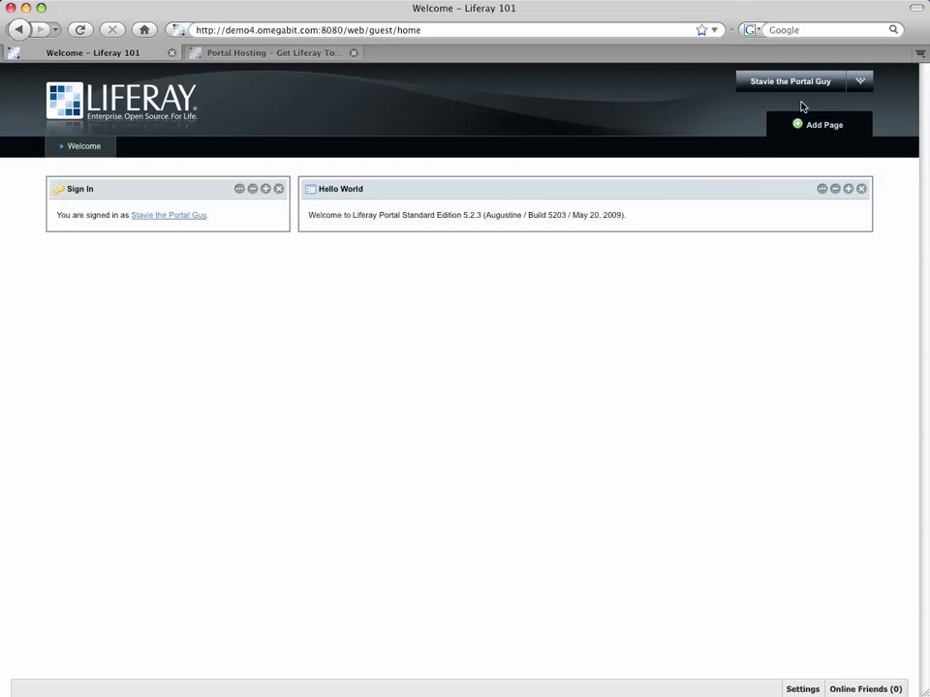
Go to Control Panel > Portal Instances and open the liferay.com instance hosted at demo4.omegabit.com.
mouse_move(838, 85)
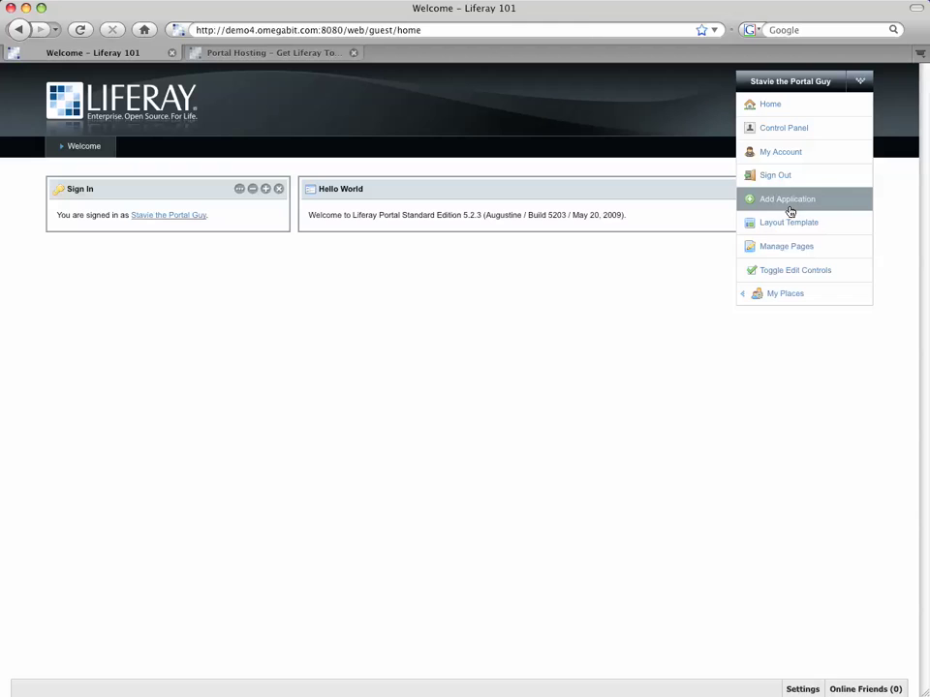
click(780, 133)
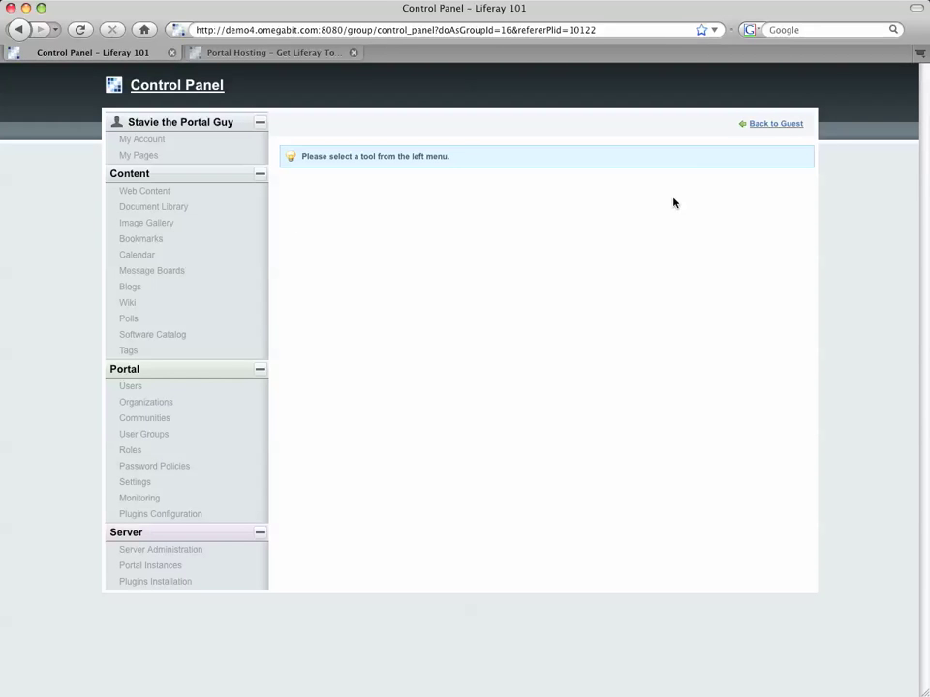
click(155, 566)
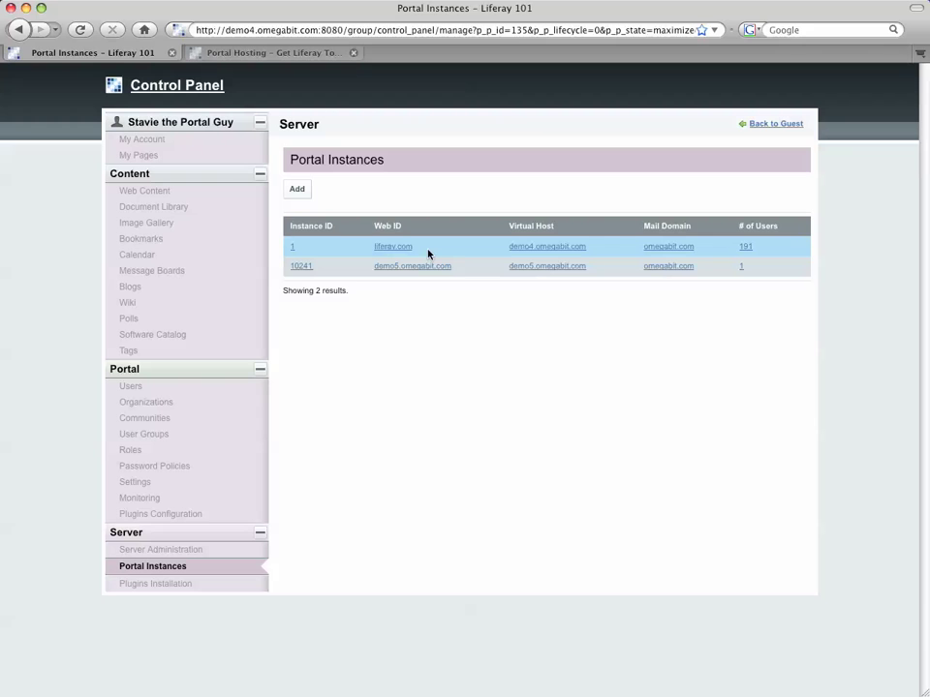
click(563, 248)
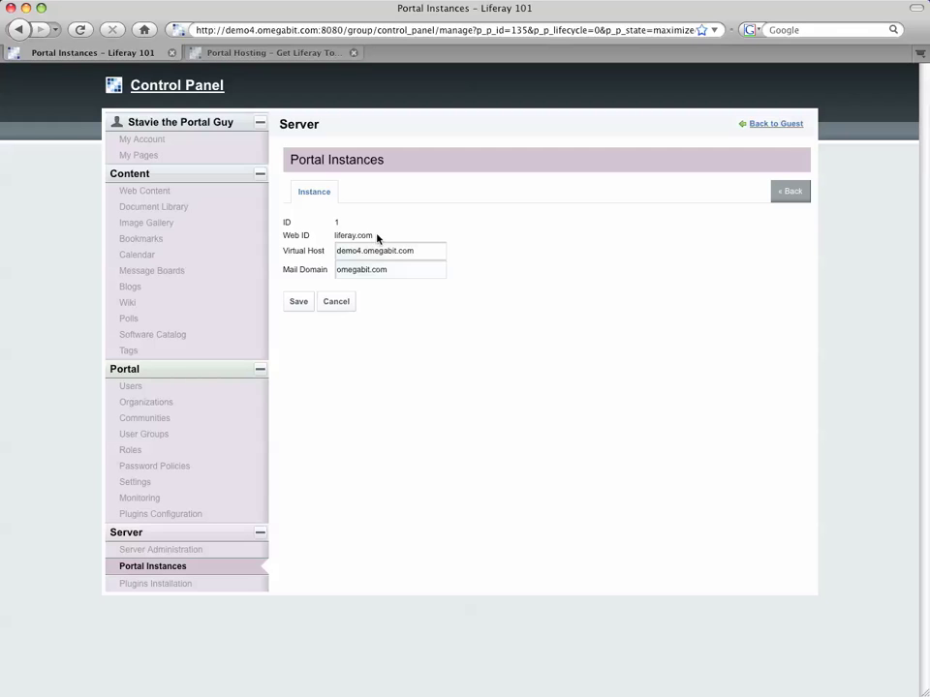
triple_click(377, 237)
click(376, 238)
drag(375, 238, 334, 236)
right_click(790, 193)
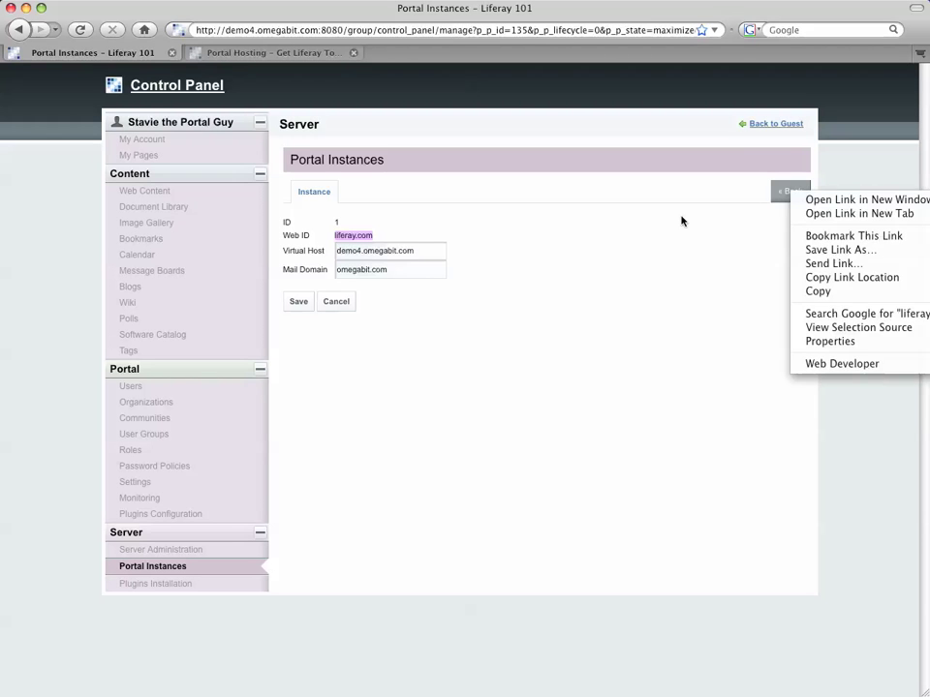
click(788, 190)
click(785, 191)
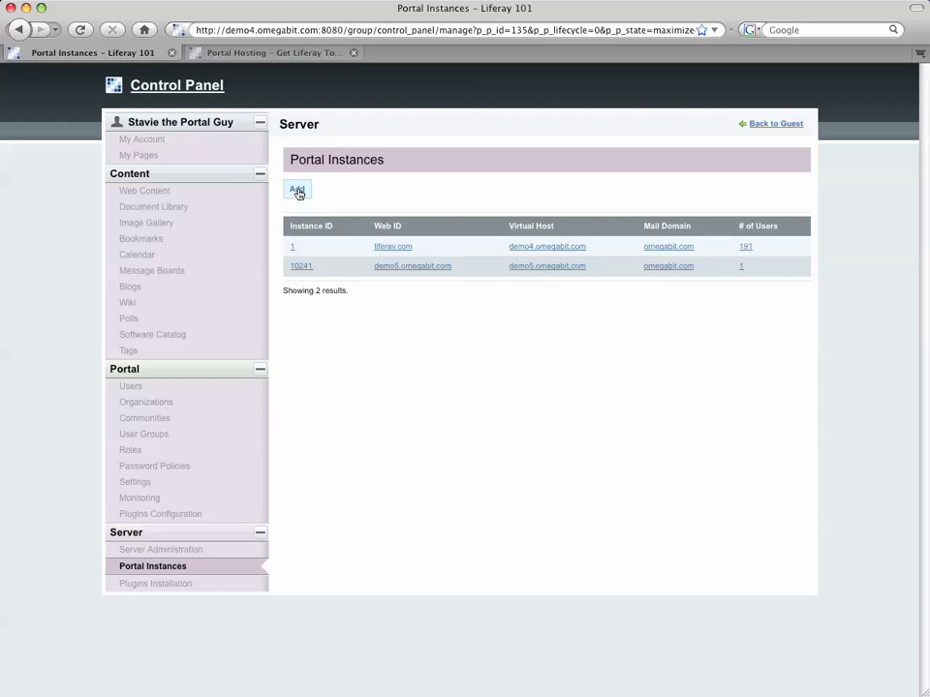
Abandon a new instance, then set demo5.omegabit.com's mail domain to omegabit.com and save it.
click(297, 194)
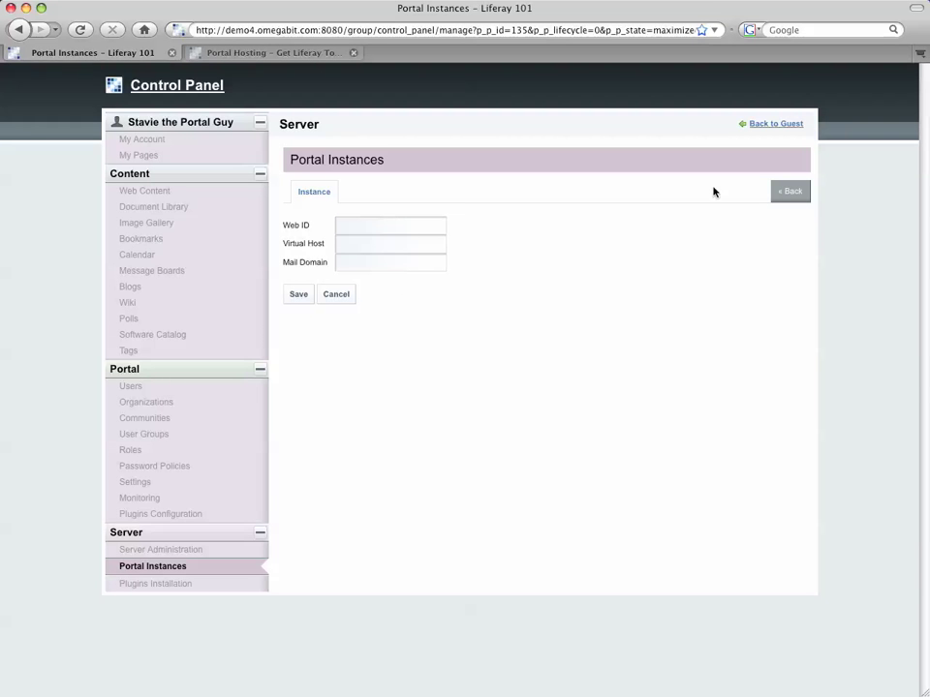
click(790, 193)
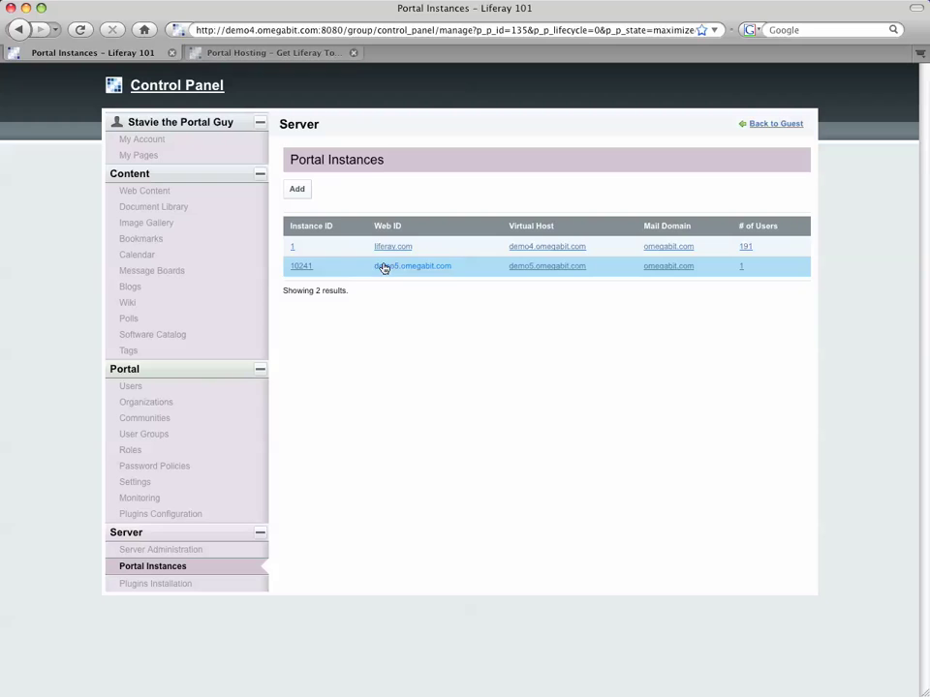
click(384, 269)
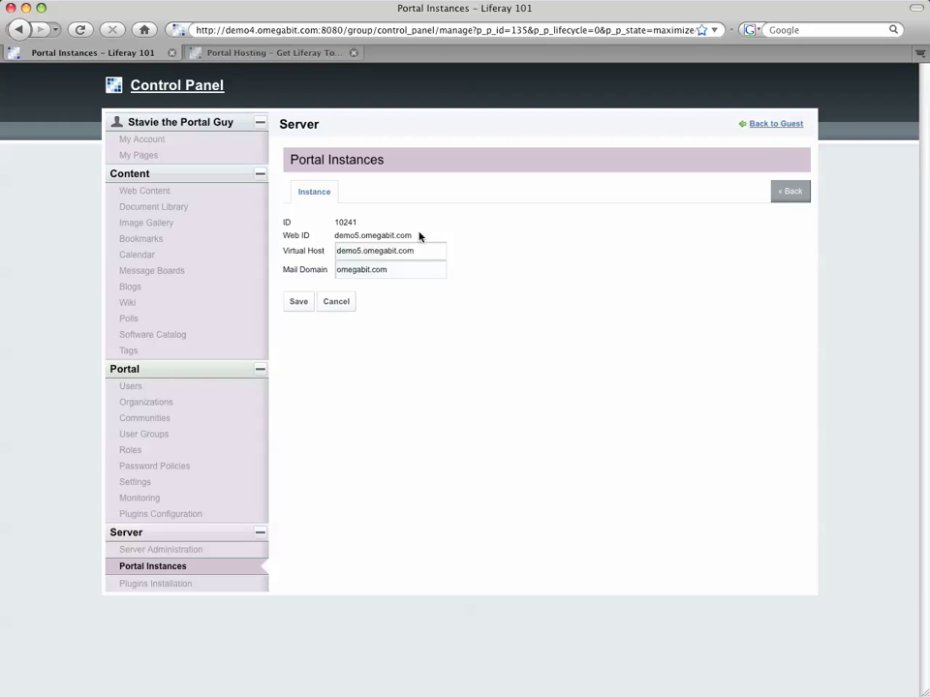
drag(422, 235, 332, 243)
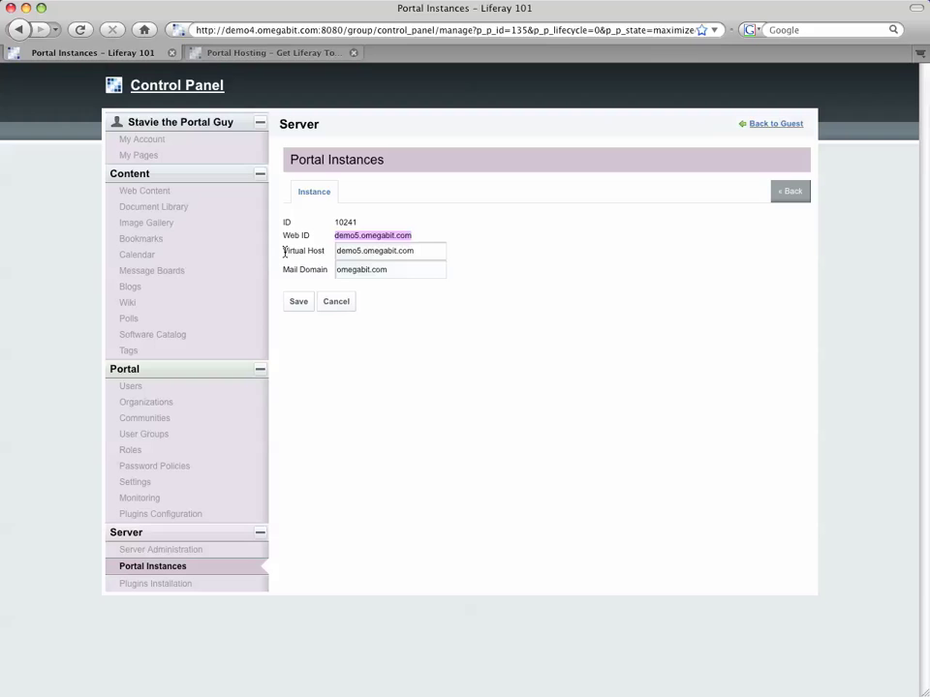
click(420, 242)
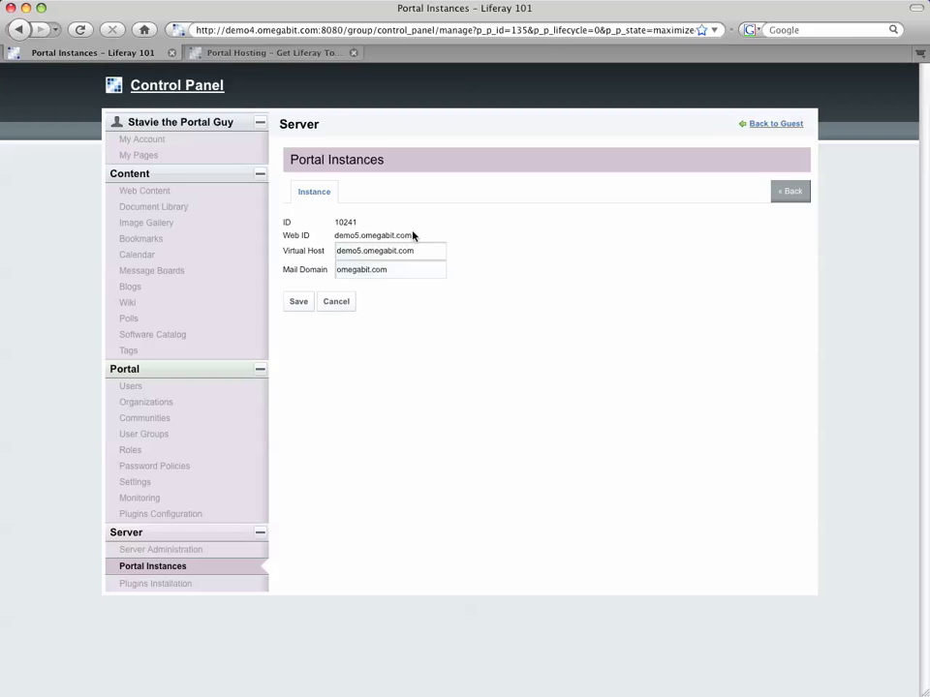
click(392, 274)
double_click(415, 270)
key(Down)
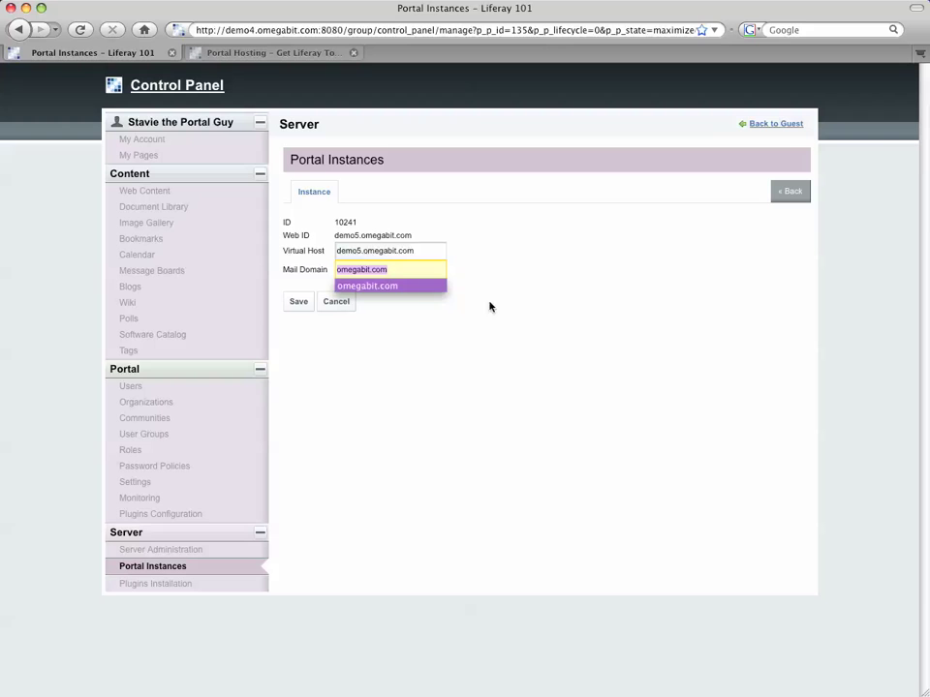
key(Return)
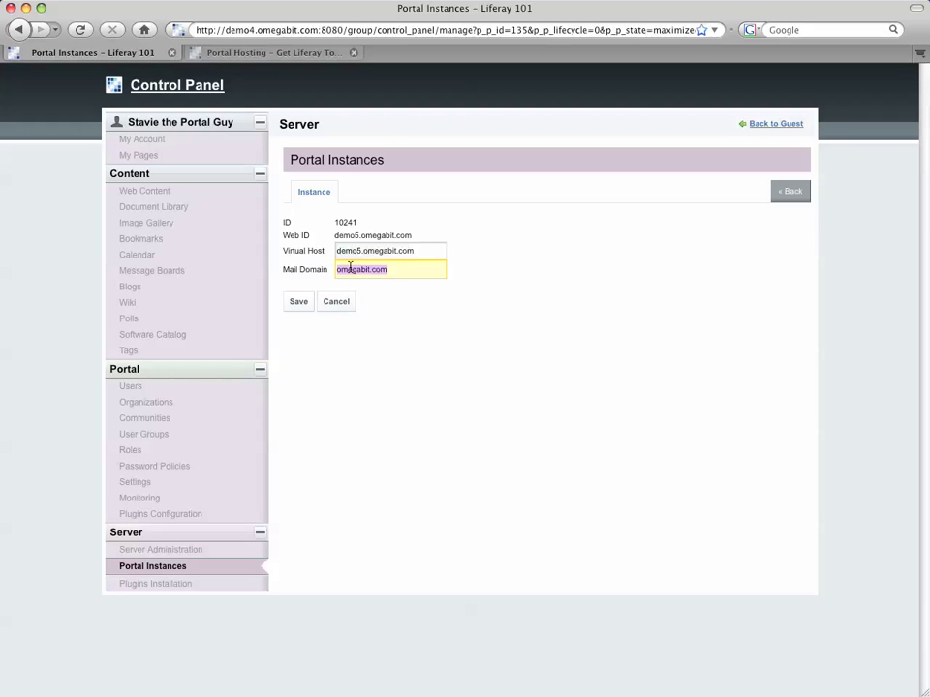
click(301, 303)
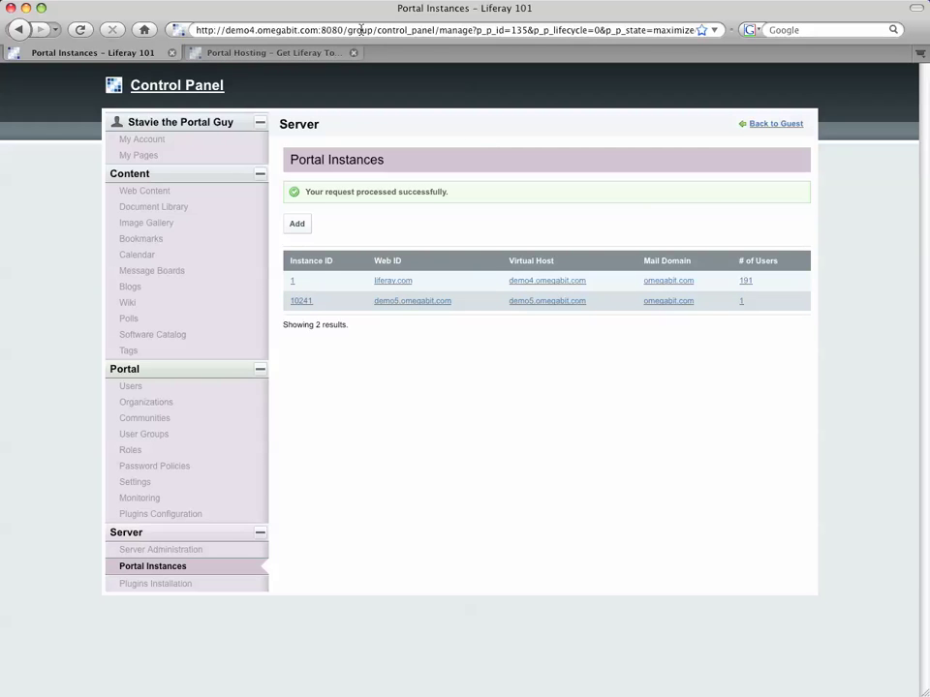
Change demo4 to demo5 in the web address and load demo5.omegabit.com:8080.
drag(346, 30, 348, 46)
key(BackSpace)
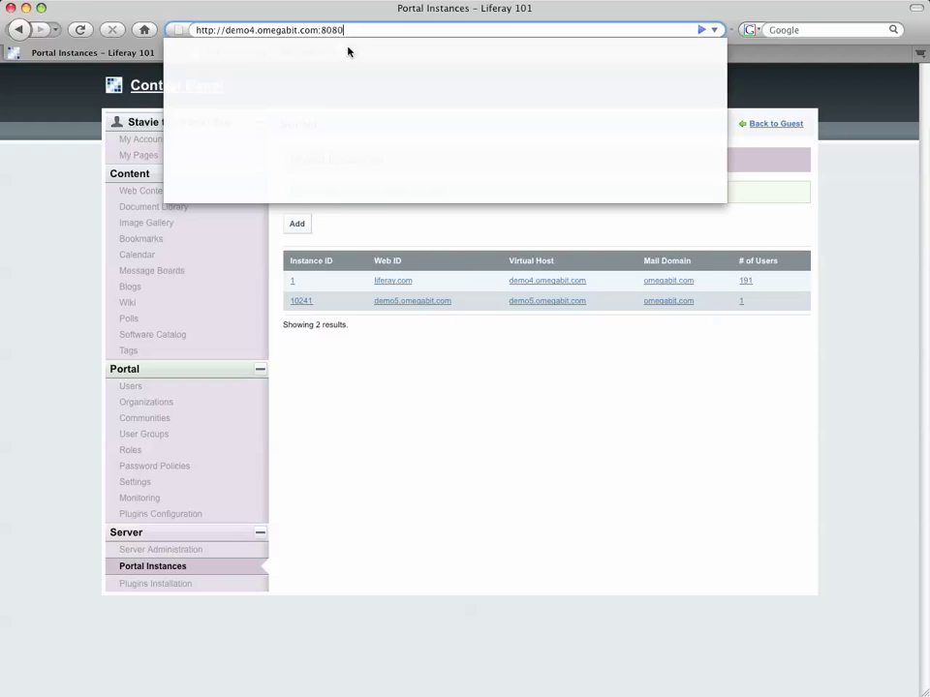
click(239, 32)
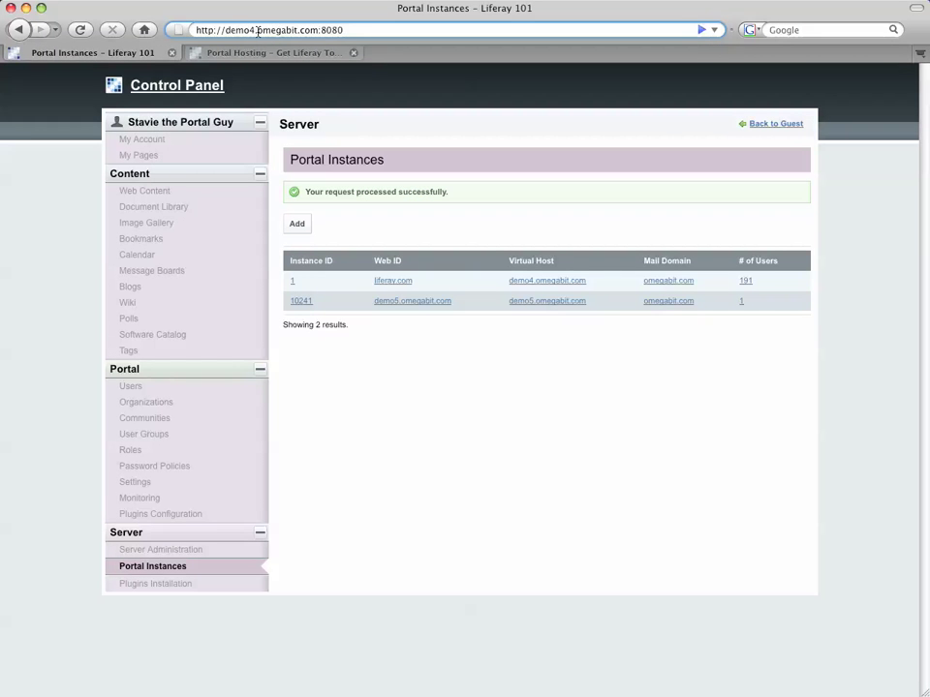
key(BackSpace)
text(5)
click(354, 32)
key(Return)
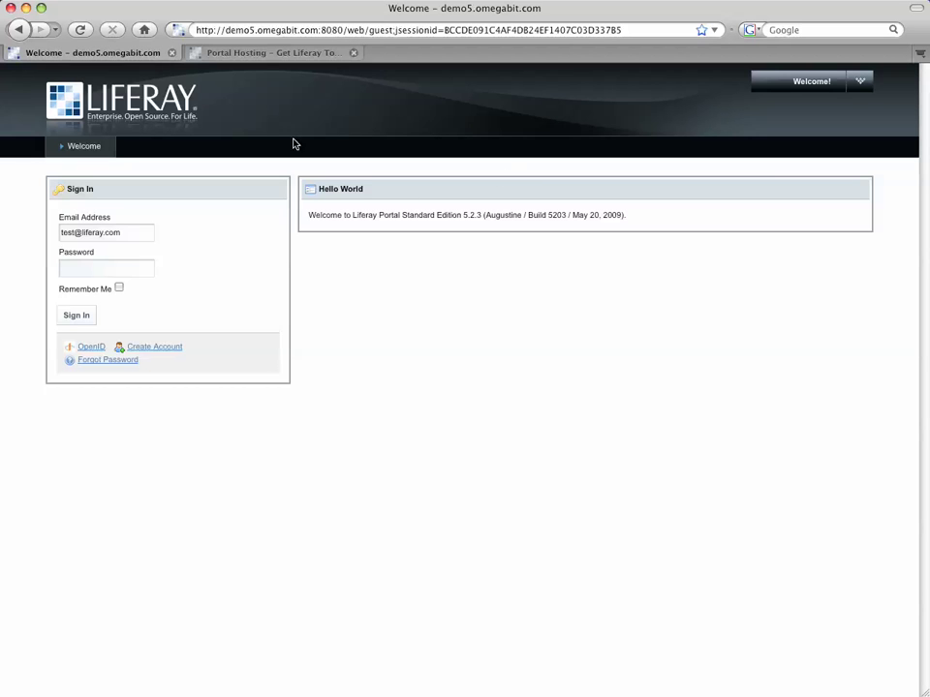
Fill the e-mail field with the saved admin address, changing its domain to omegabit.com.
click(126, 236)
click(104, 233)
click(95, 249)
drag(126, 234, 84, 236)
key(Down)
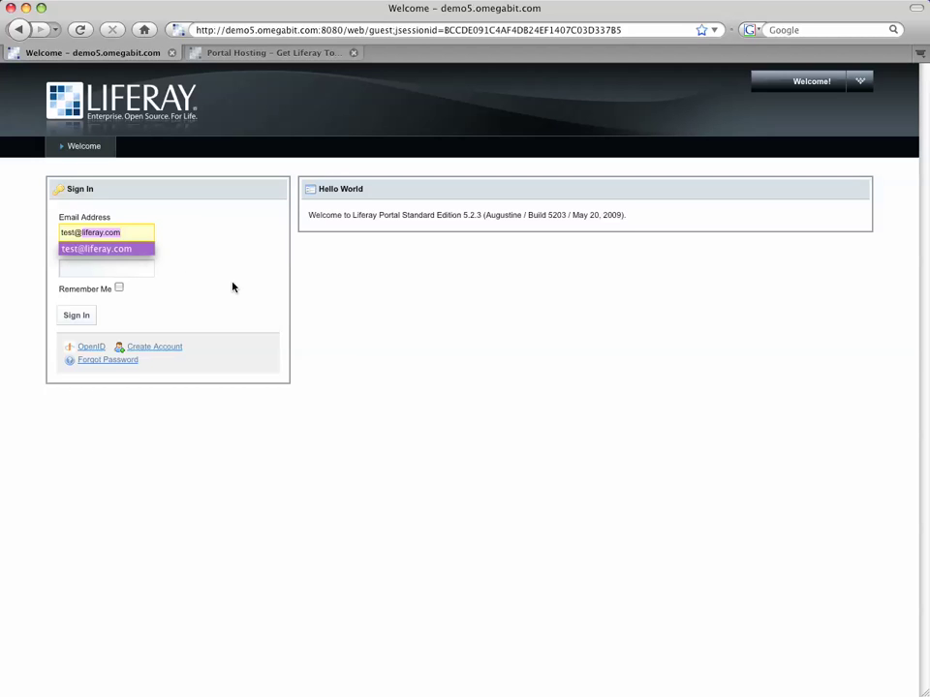
text(omegabit)
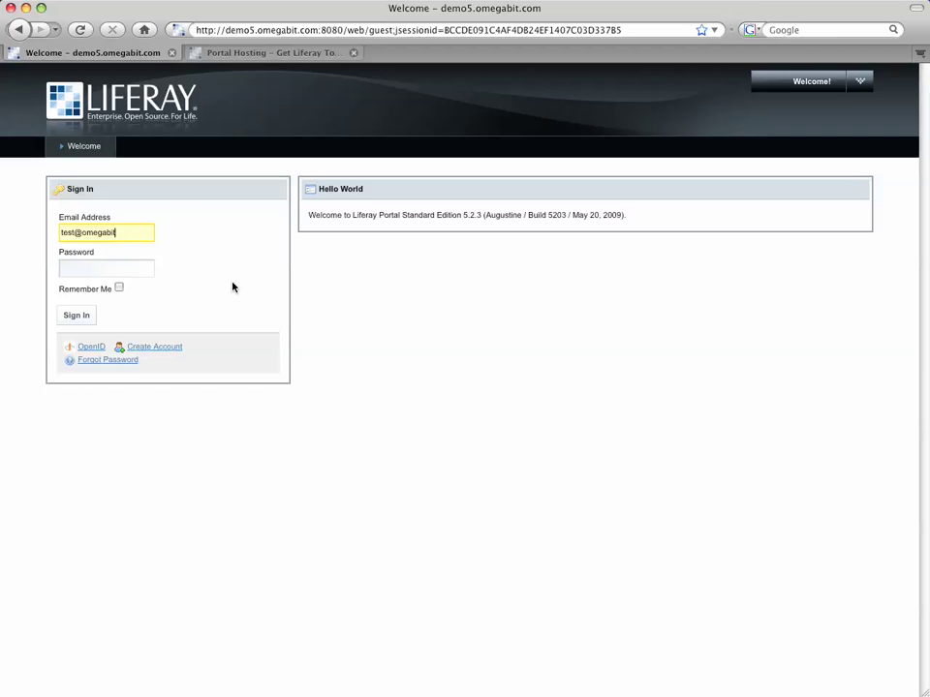
text(.com)
key(Tab)
Enter the account password and highlight the demo5 host name in the web address.
triple_click(124, 237)
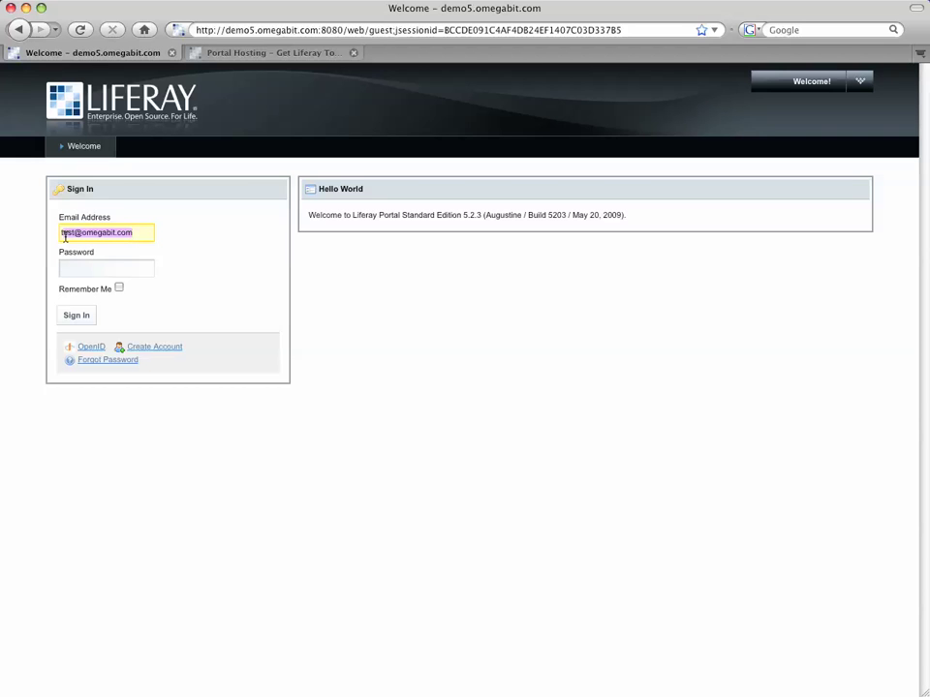
click(112, 271)
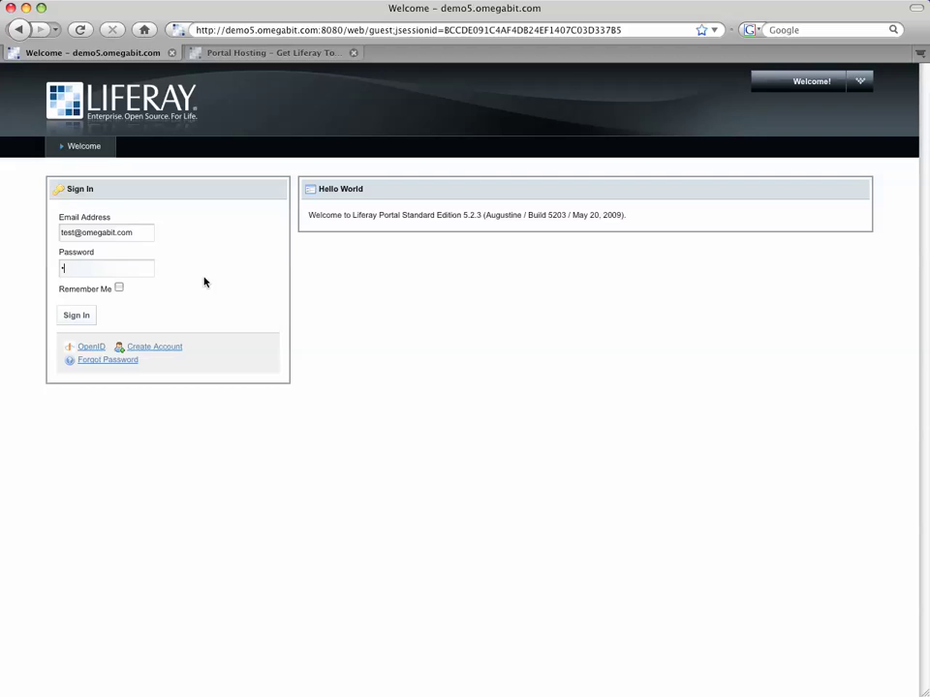
text(test)
click(256, 31)
click(229, 30)
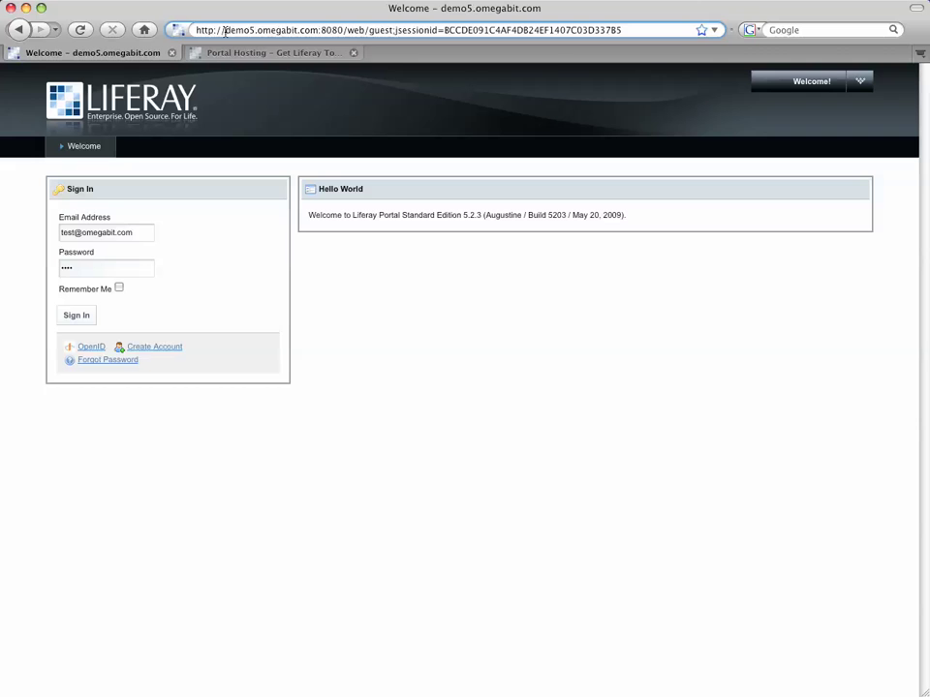
drag(224, 30, 316, 30)
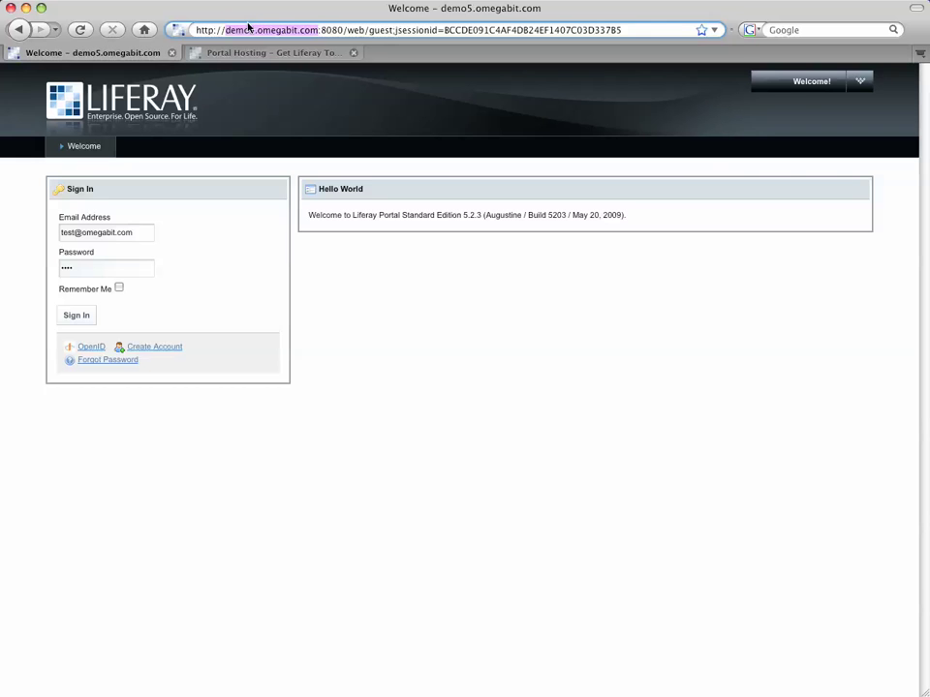
Submit the demo5 sign-in and decline the browser's offer to save the password.
click(63, 316)
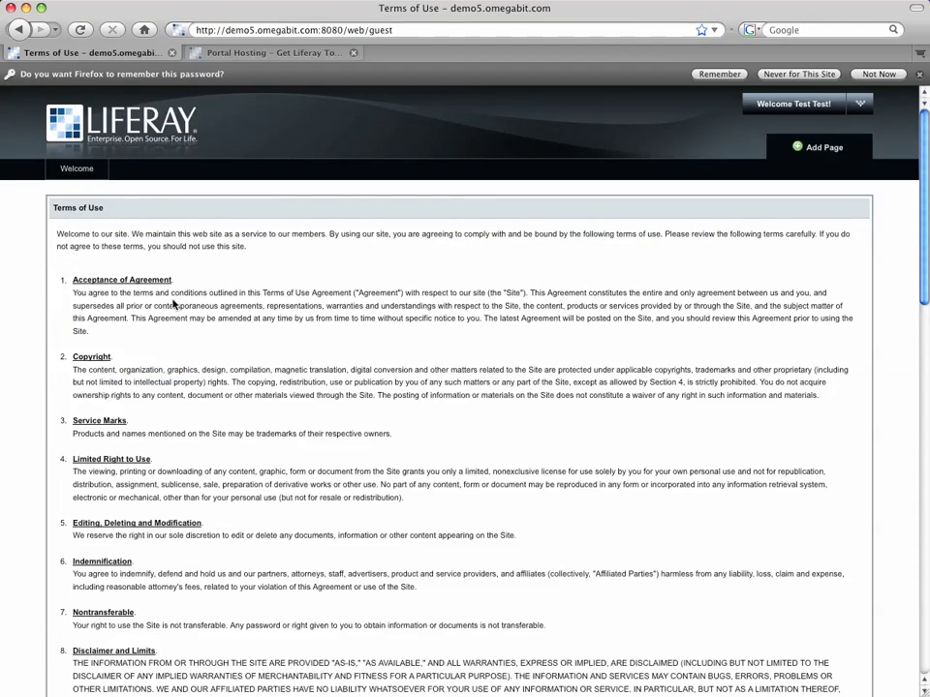
scroll(176, 304, down, 15)
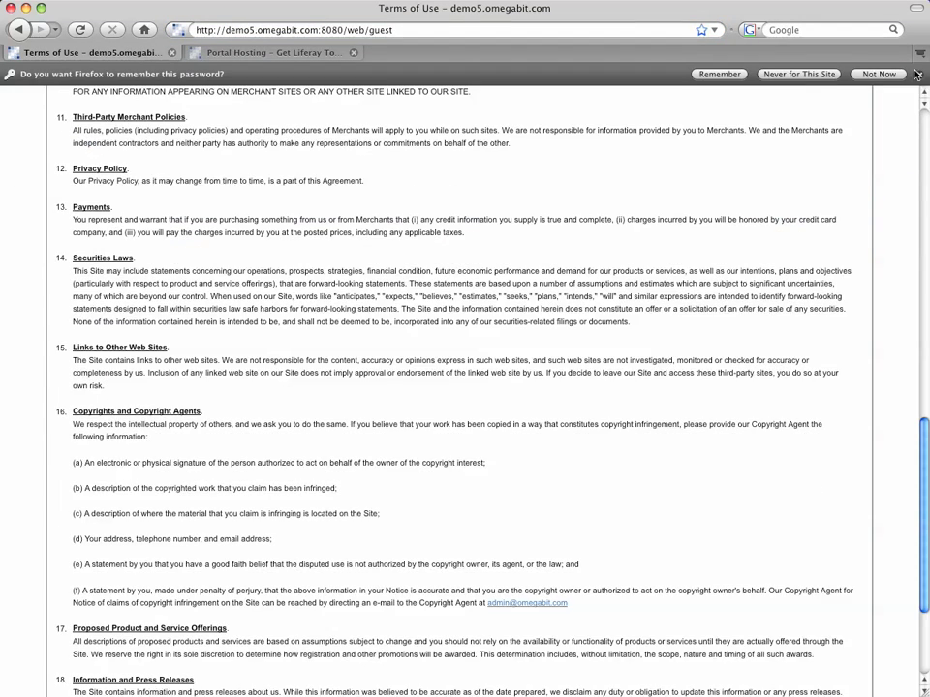
click(919, 75)
scroll(208, 267, down, 4)
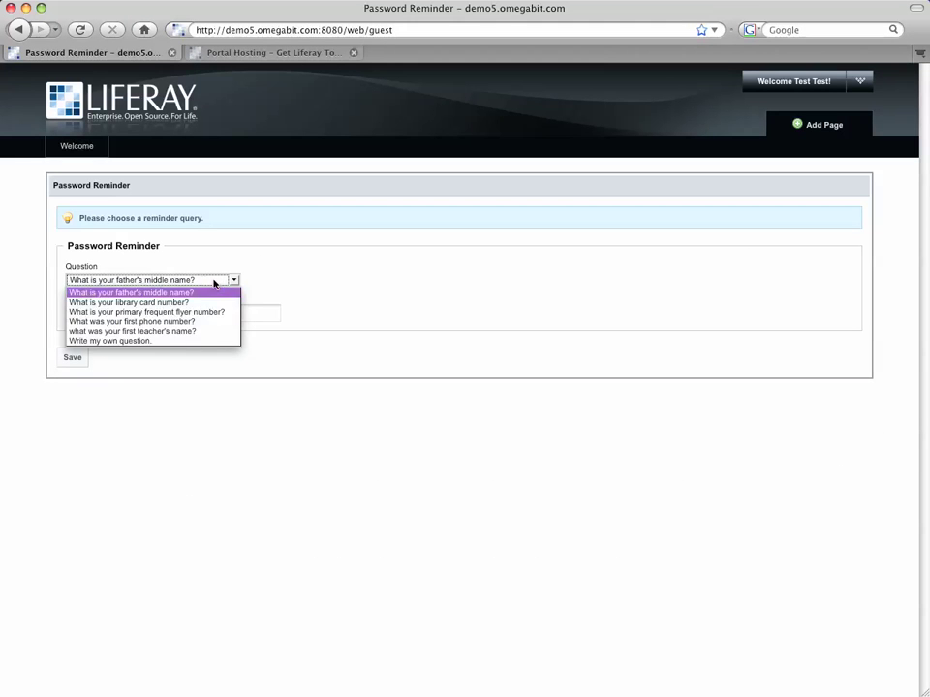
Save a father's-middle-name password reminder question with its answer.
click(137, 294)
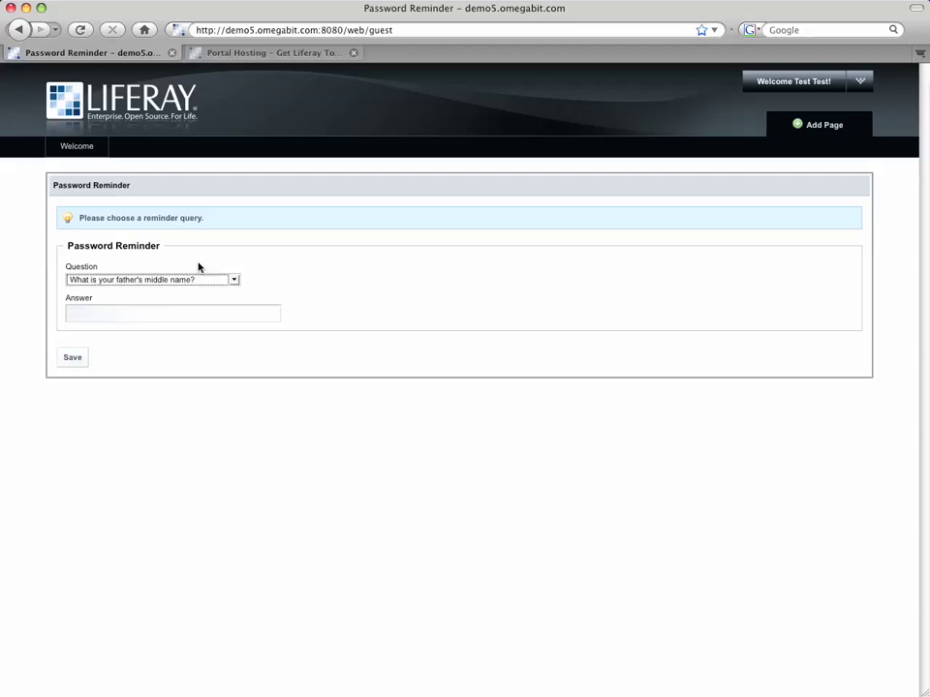
click(138, 314)
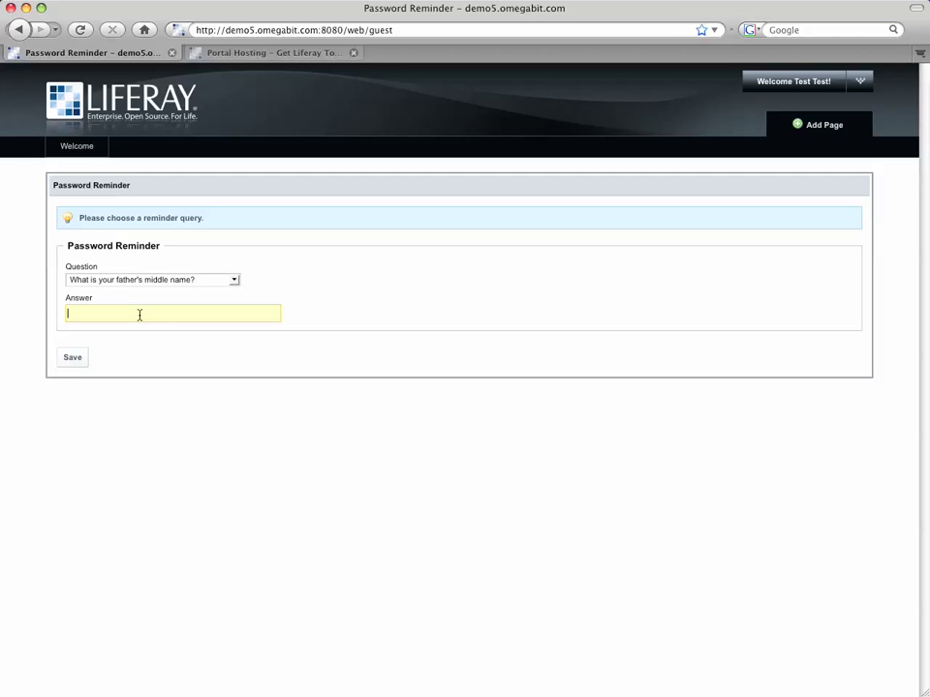
text(foo)
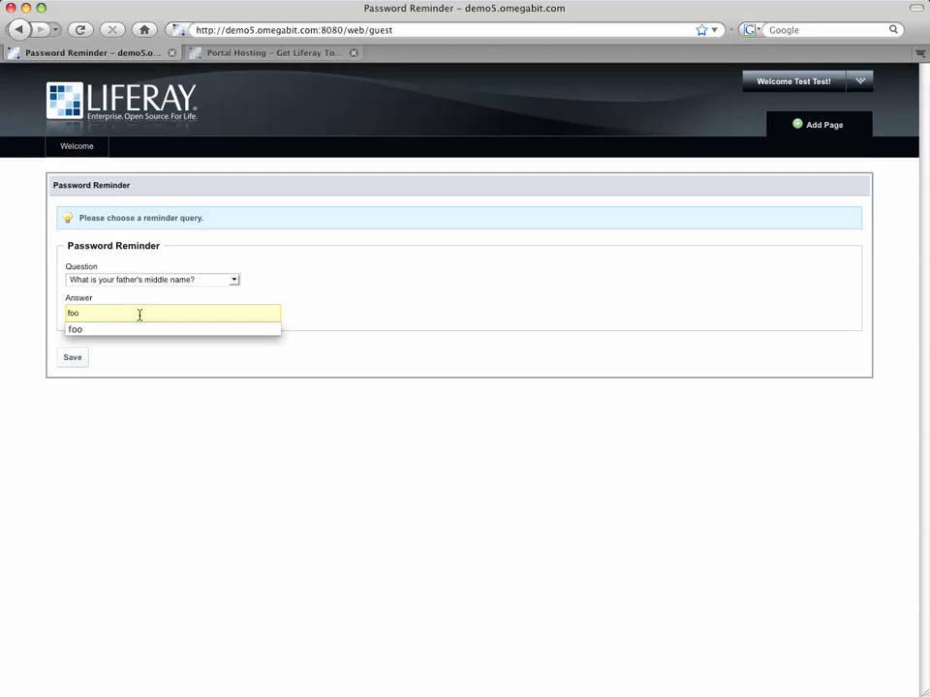
click(252, 311)
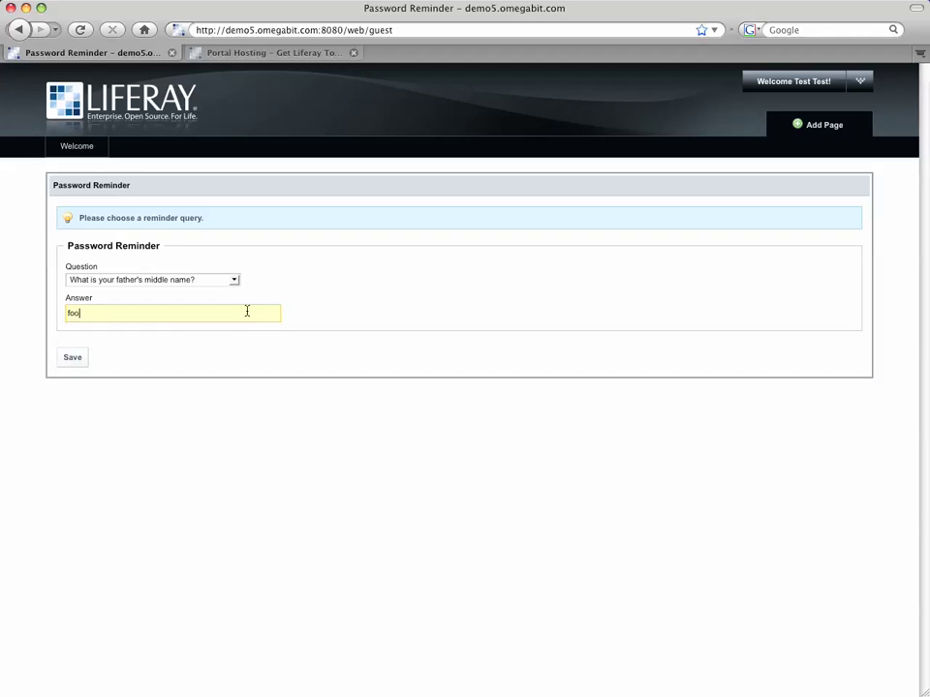
click(73, 359)
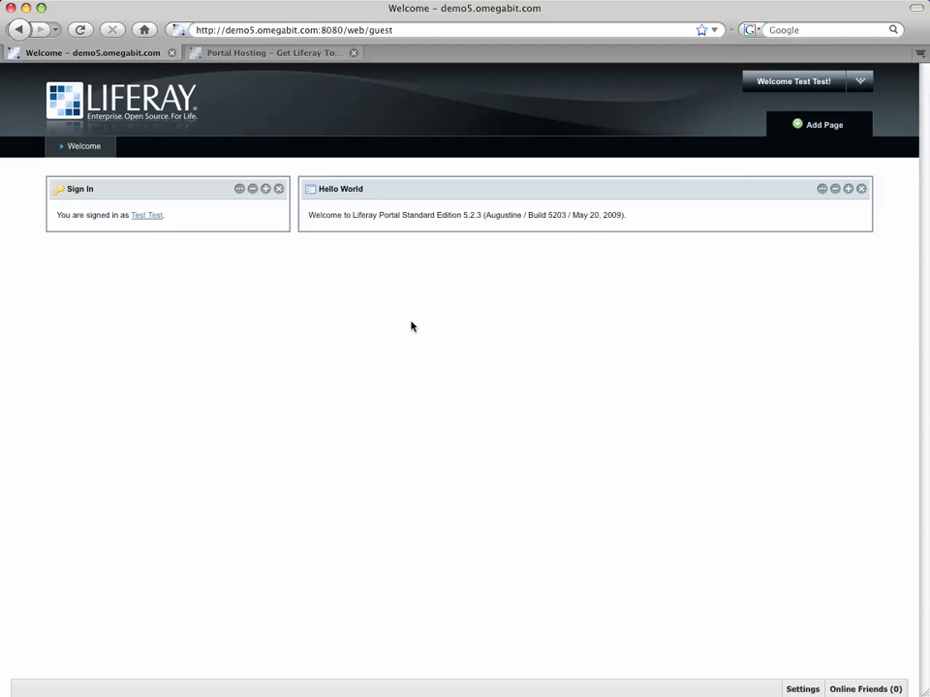
Open My Account and review the screen name, e-mail address and first name fields.
mouse_move(826, 86)
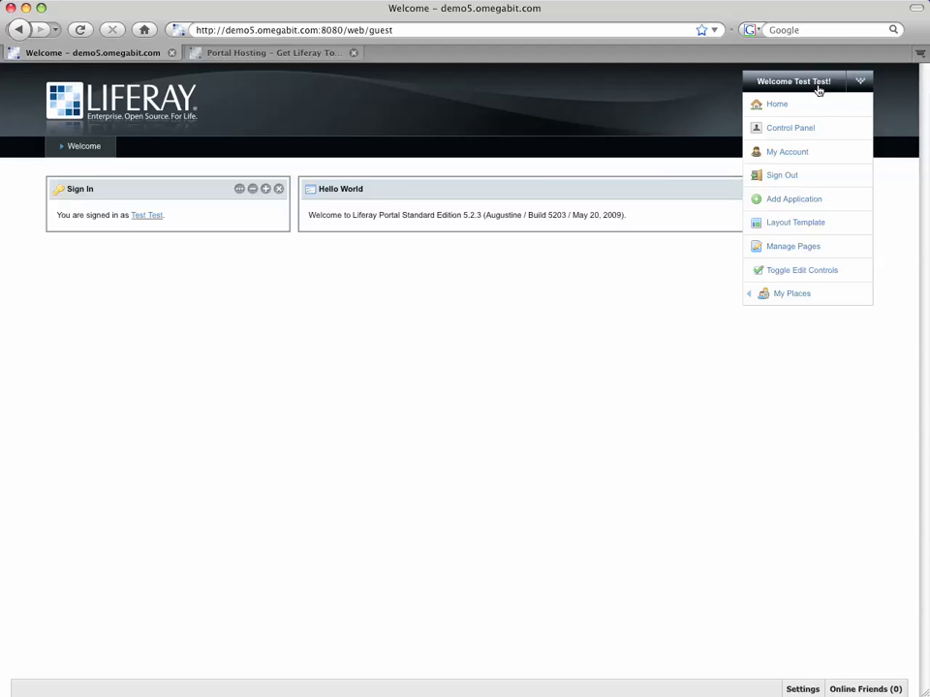
click(789, 152)
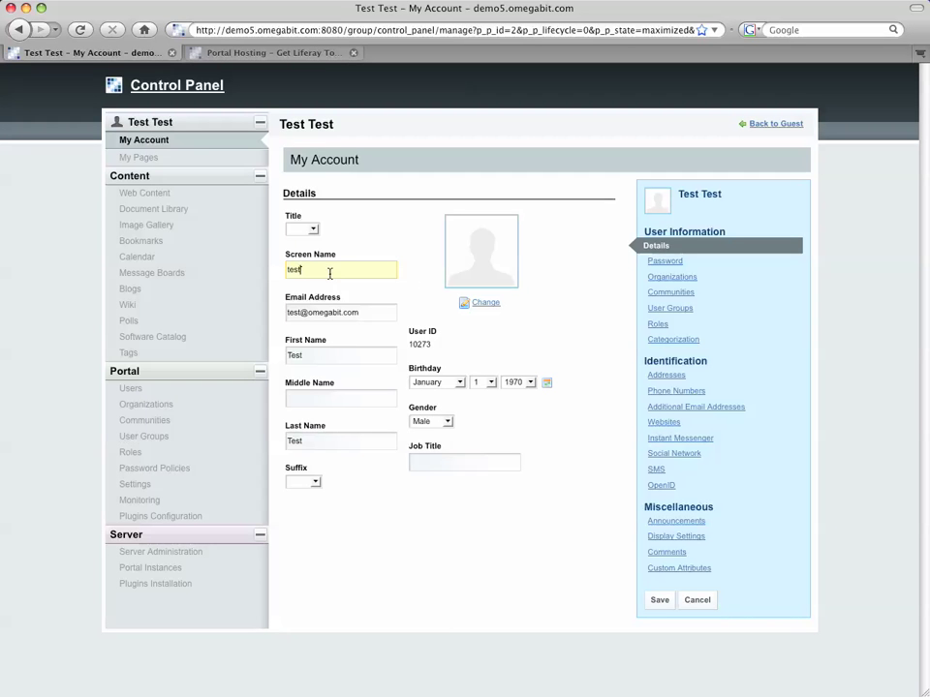
double_click(330, 274)
click(346, 317)
drag(373, 315, 234, 316)
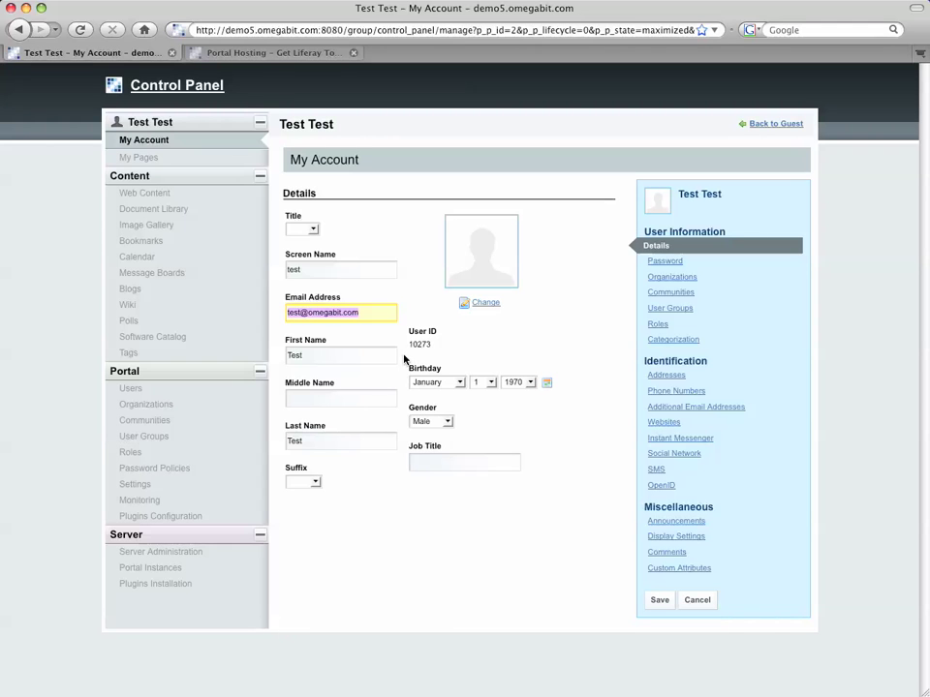
click(319, 269)
click(312, 355)
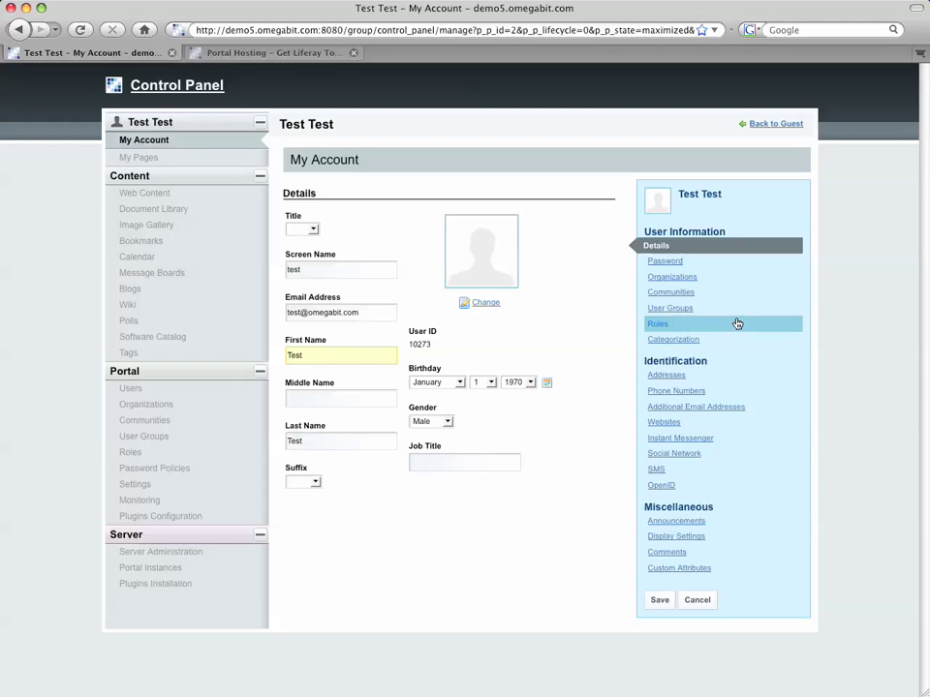
Show the account's Password section with its new password and confirmation fields.
click(670, 263)
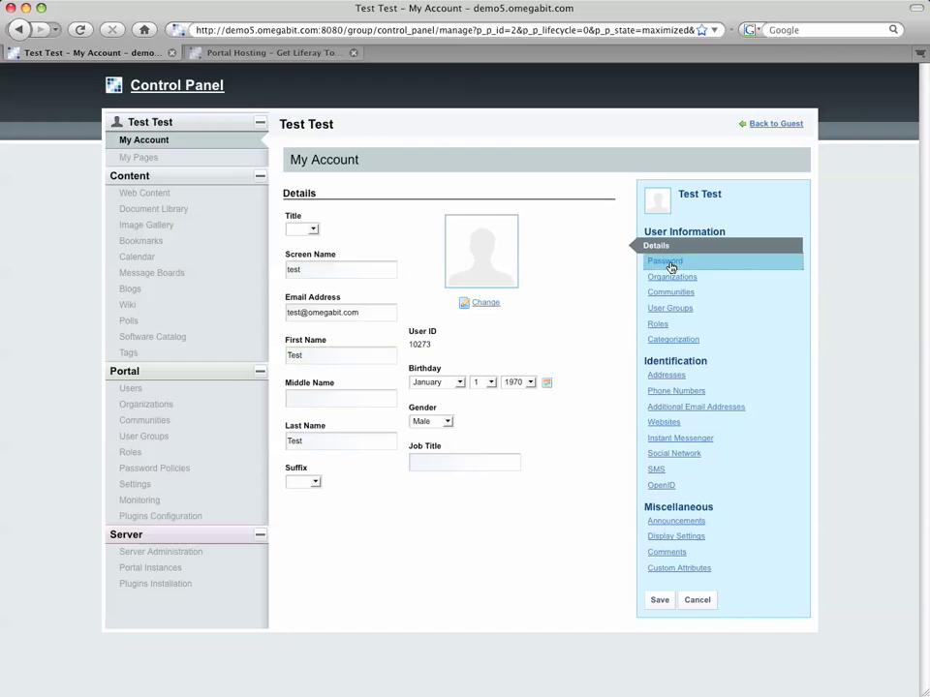
click(317, 231)
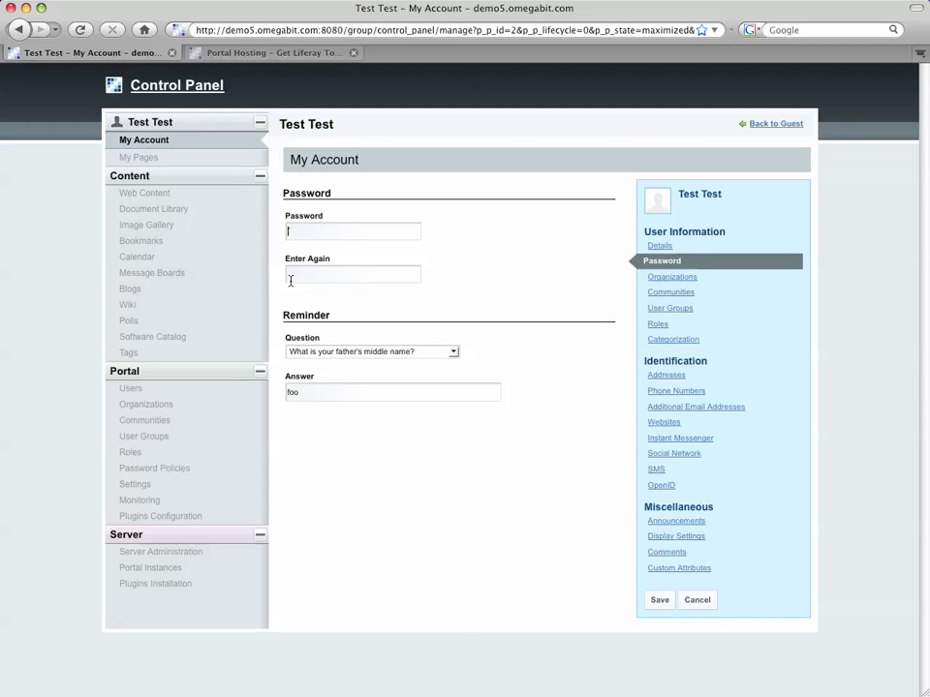
click(289, 278)
Switch to the 'Portal Hosting - Get Liferay Today' Omegabit page.
click(219, 52)
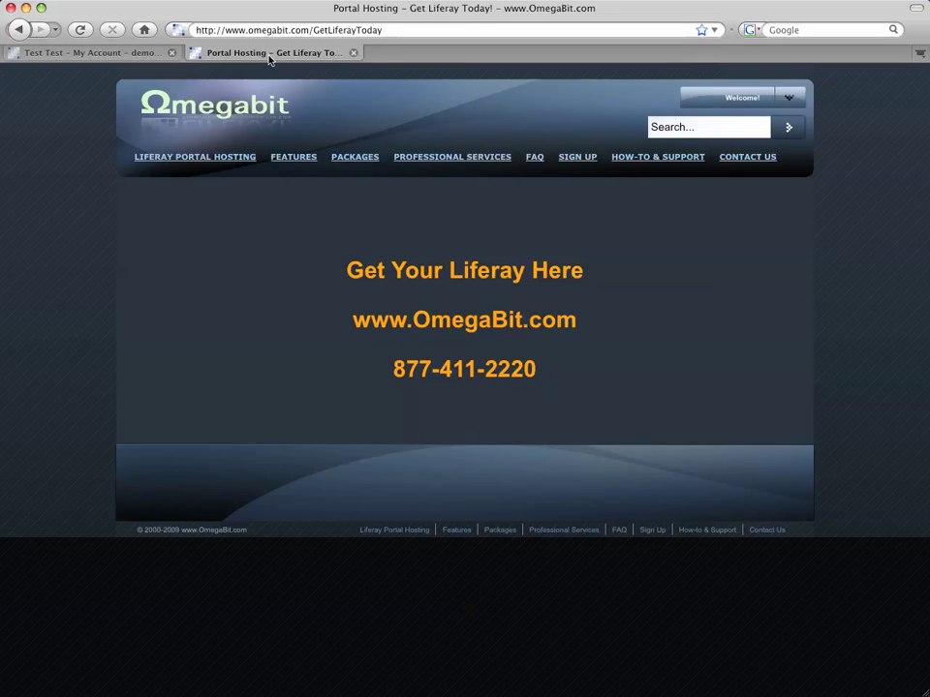